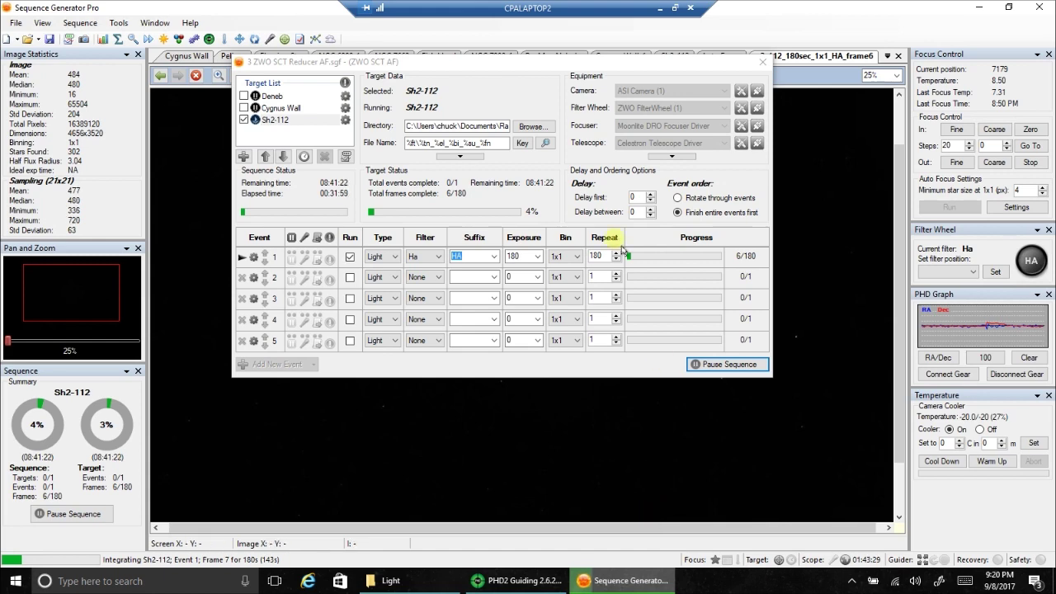
Step: Enable event 2 of the Sh2-112 sequence with the OIII filter, suffix OIII and a 2m exposure
left_click_drag(520, 63, 491, 129)
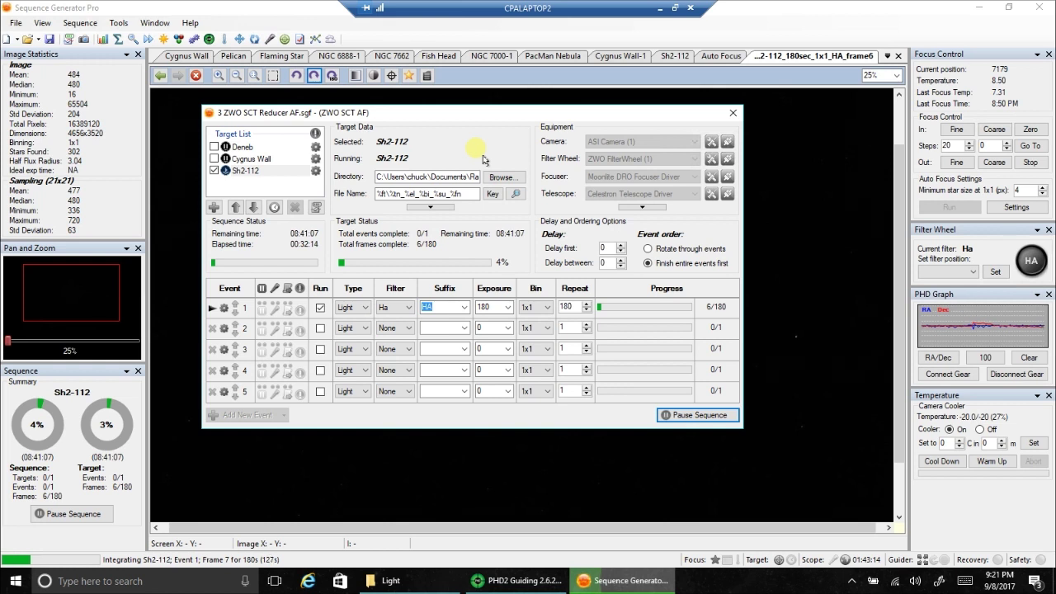
left_click(320, 329)
left_click(388, 329)
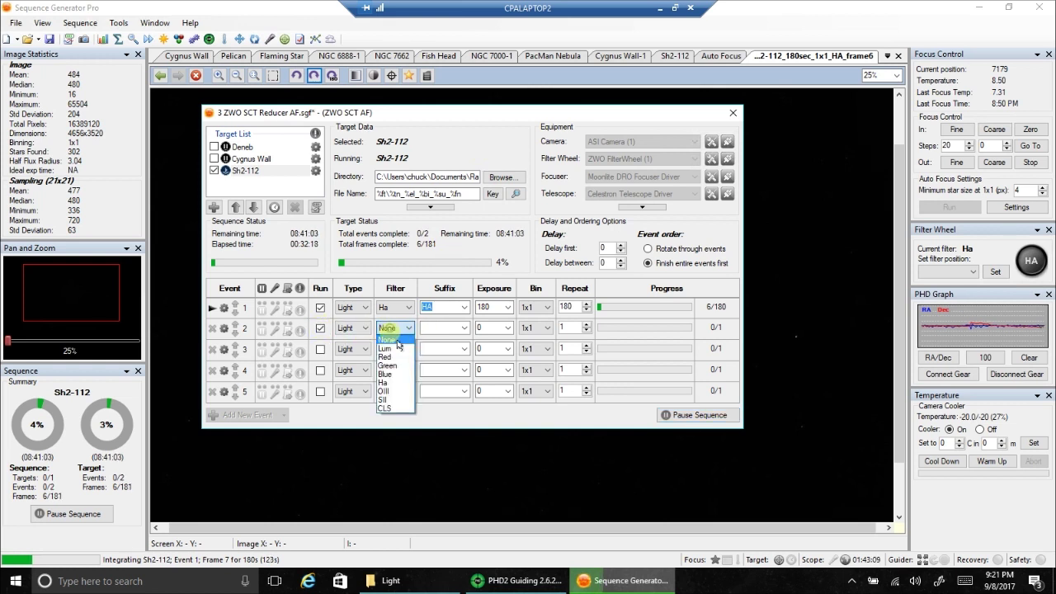
left_click(394, 392)
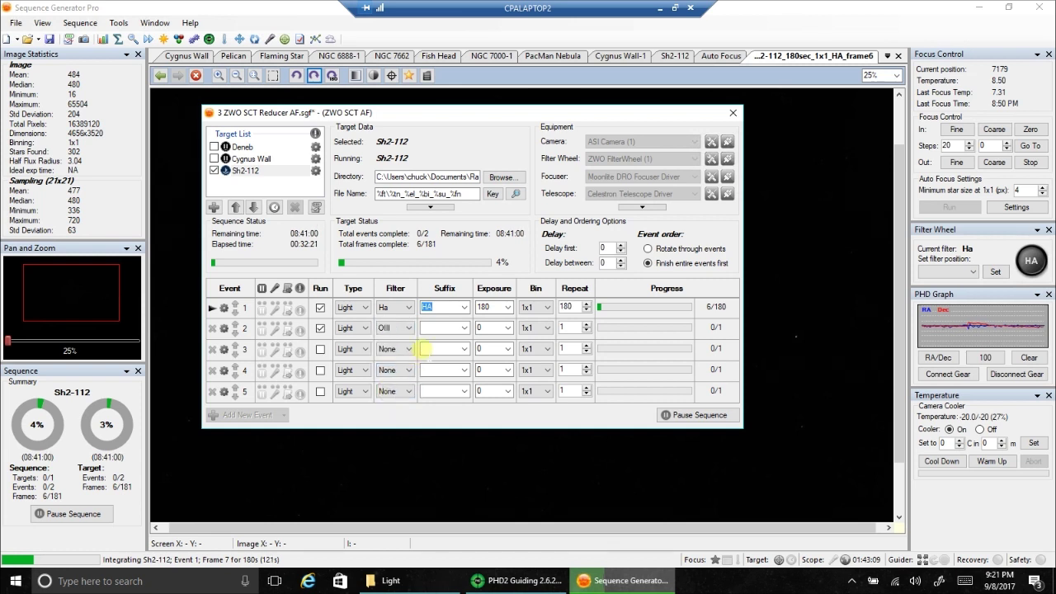
left_click(464, 329)
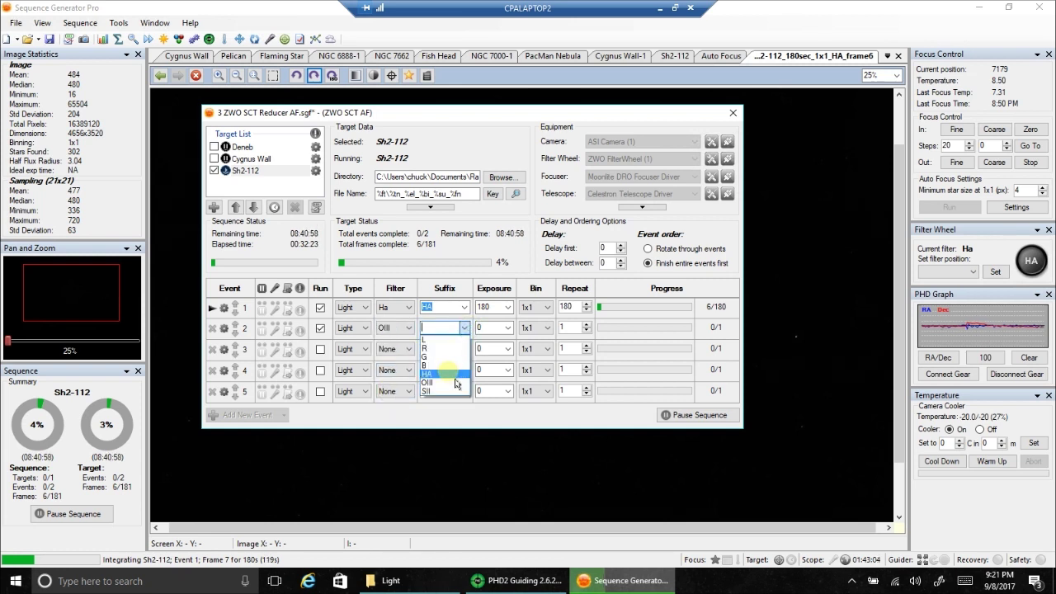
left_click(449, 385)
left_click(483, 328)
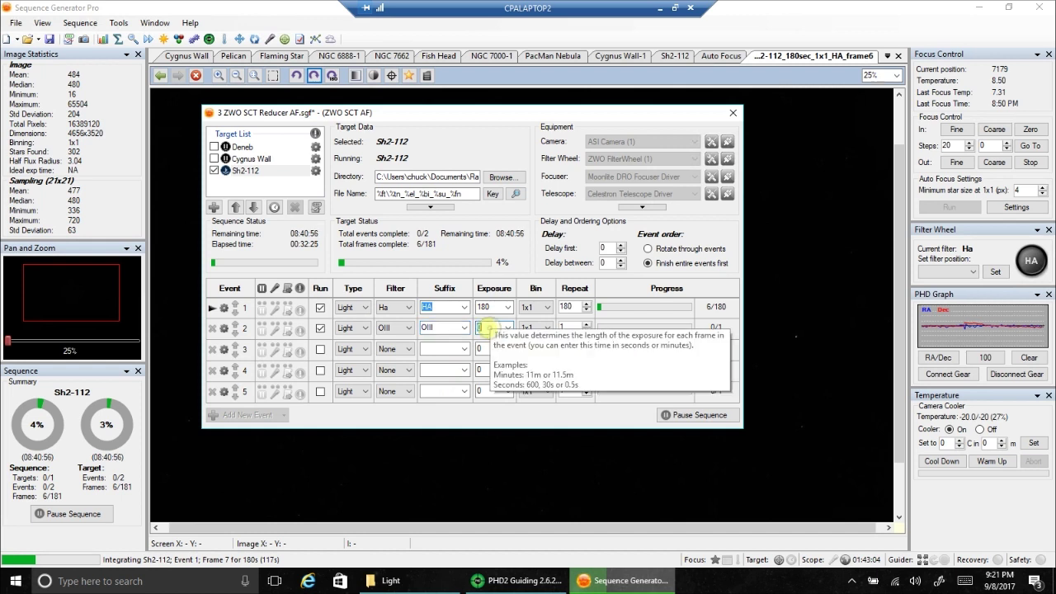
type("2m")
Step: Set the repeat count to 60 for the Ha event and 90 for the OIII event
double_click(569, 328)
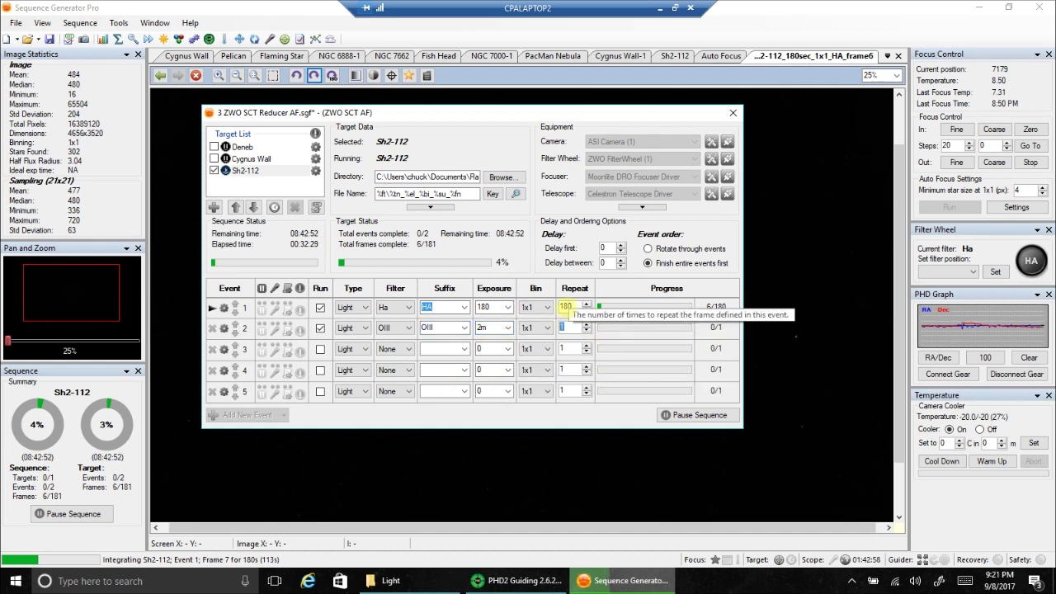
double_click(570, 306)
type("60")
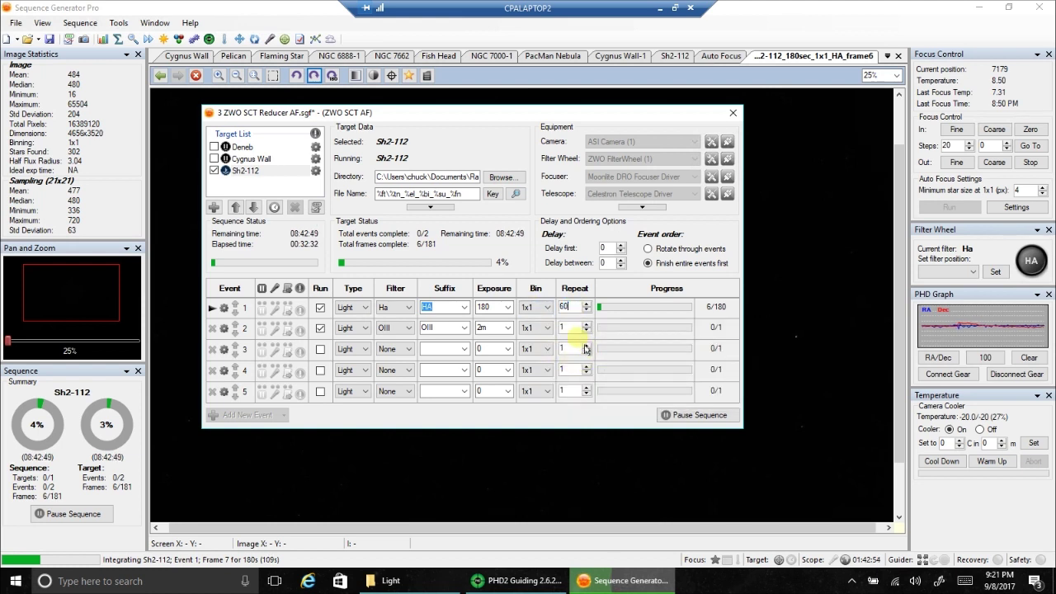
left_click(575, 327)
double_click(570, 328)
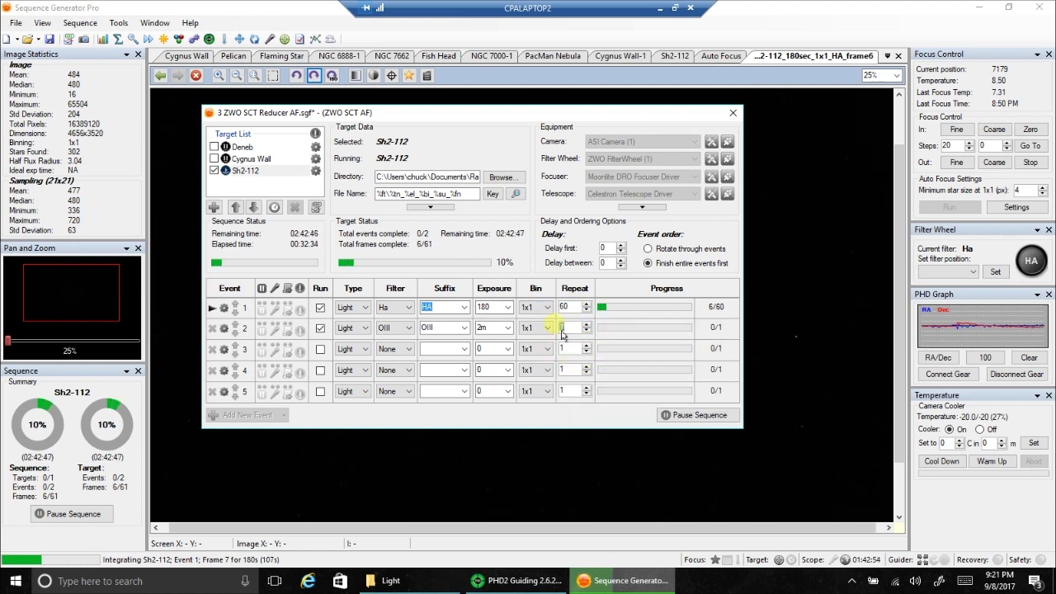
type("90")
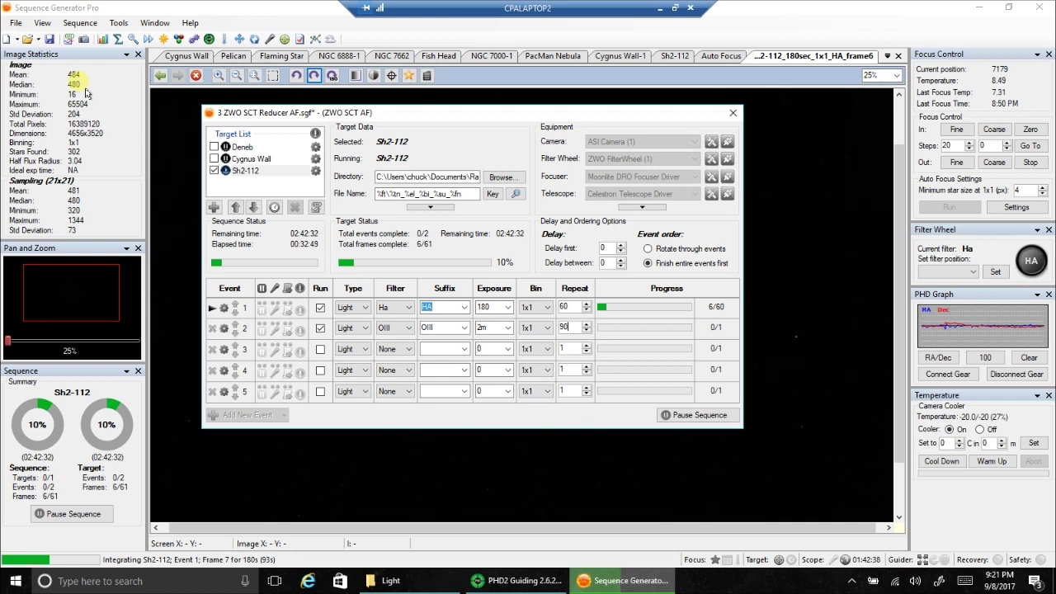
Step: Close the sequence window and apply a medium auto stretch to the Sh2-112 Ha frame
left_click(733, 116)
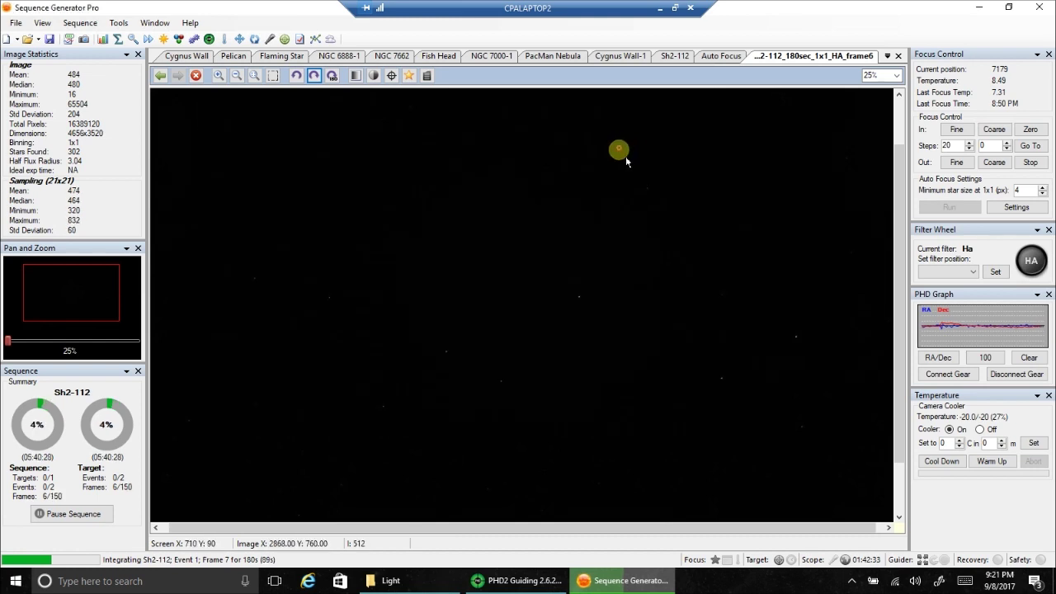
right_click(640, 165)
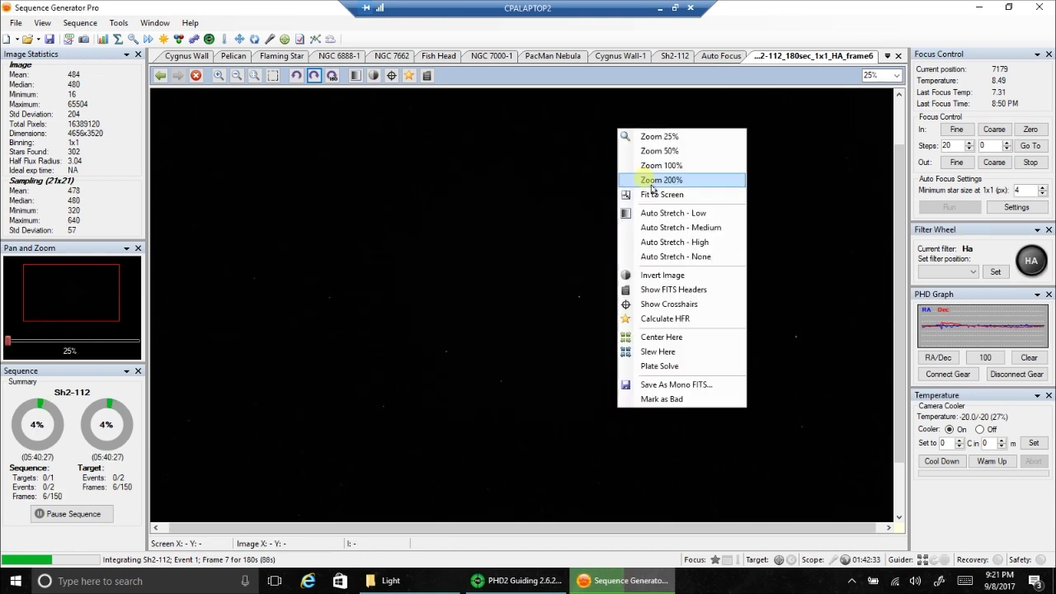
left_click(678, 231)
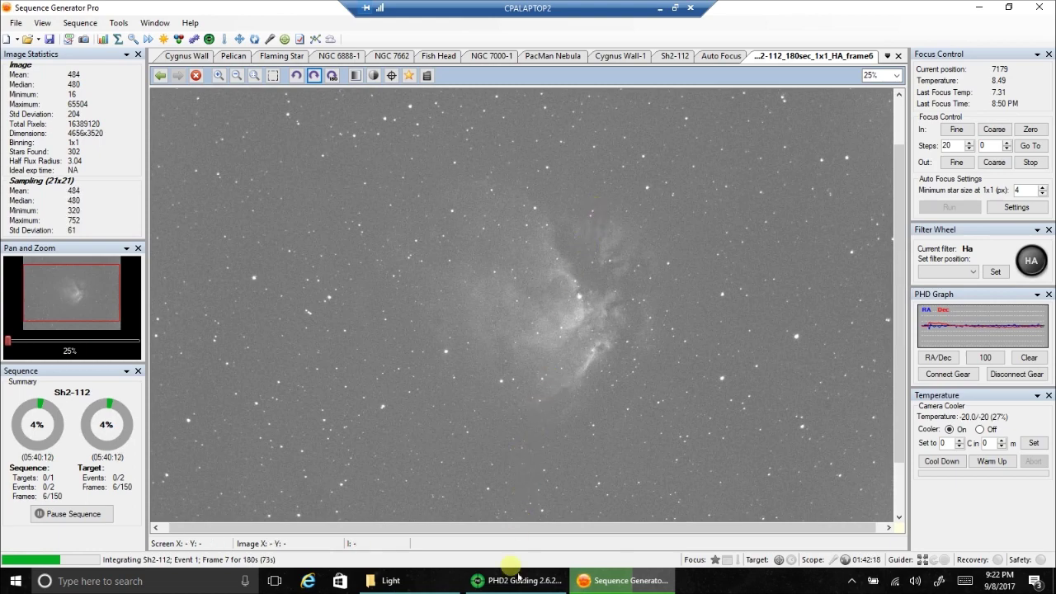
Step: Switch to PHD2 Guiding and clear both the guiding history graph and the target plot
left_click(510, 581)
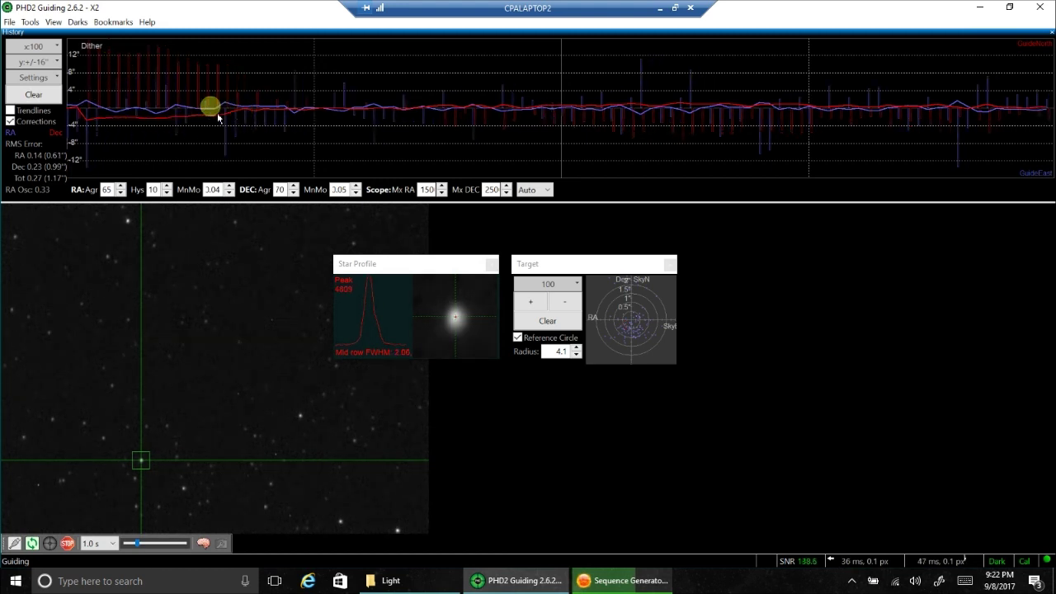
left_click(48, 96)
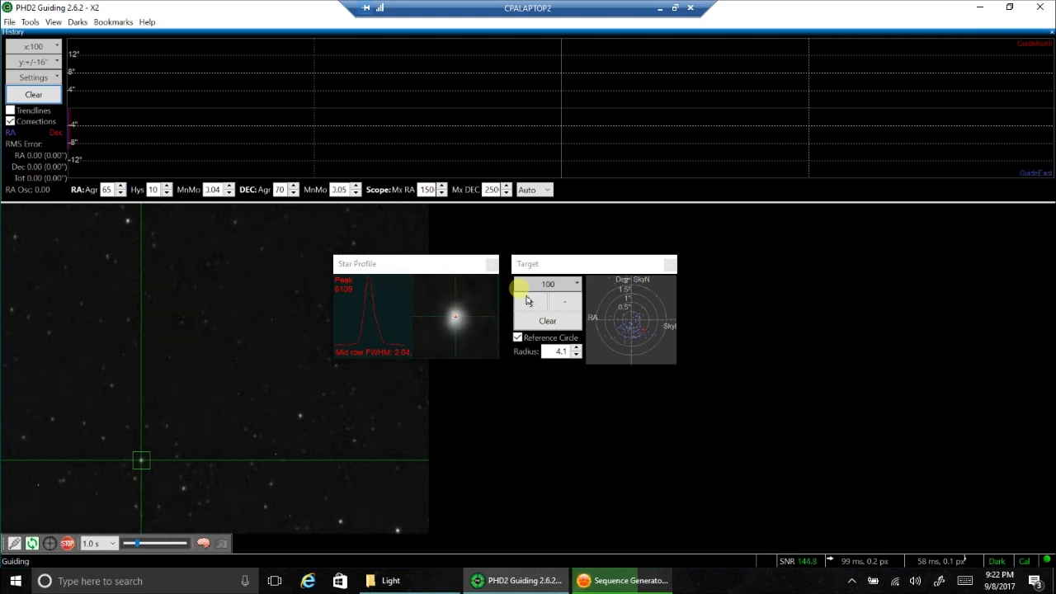
left_click(548, 320)
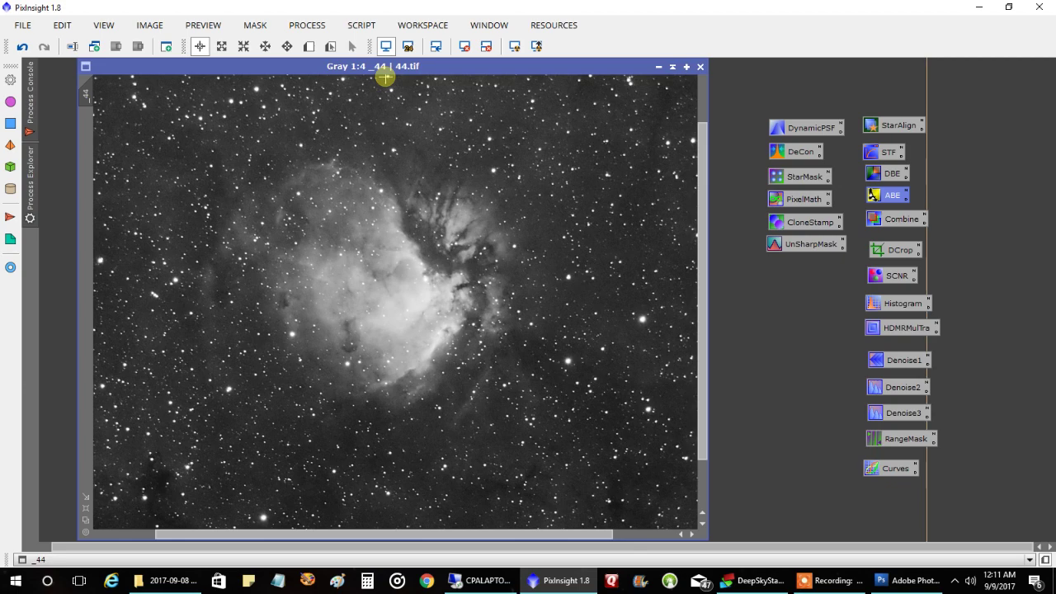
Step: In PixInsight, examine the nebula's core, dark lanes and surroundings in 44.tif at several magnifications
scroll(383, 174, "up", 3)
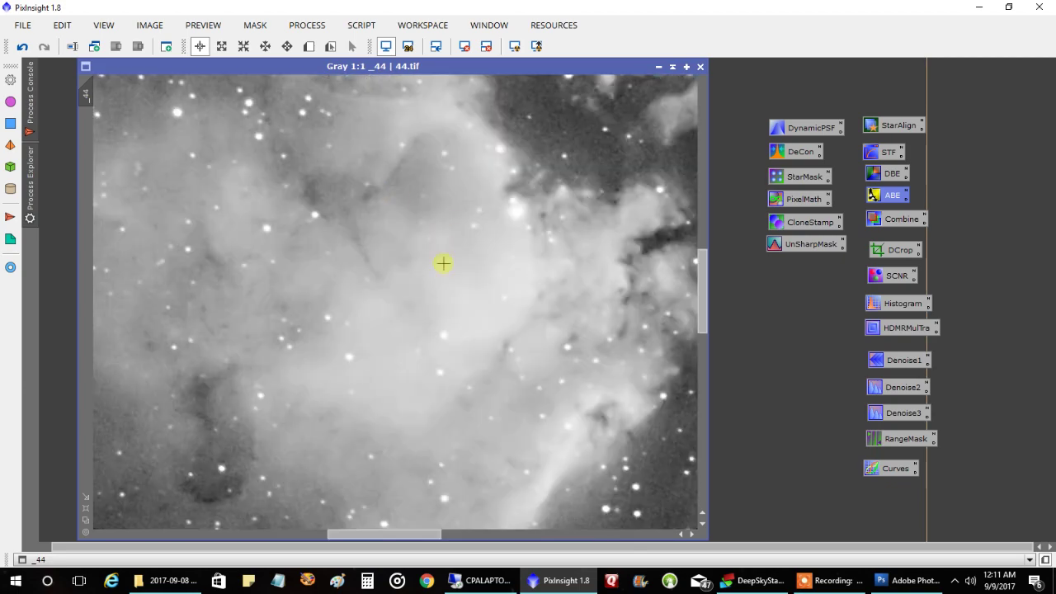
scroll(443, 248, "down", 2)
scroll(440, 262, "down", 1)
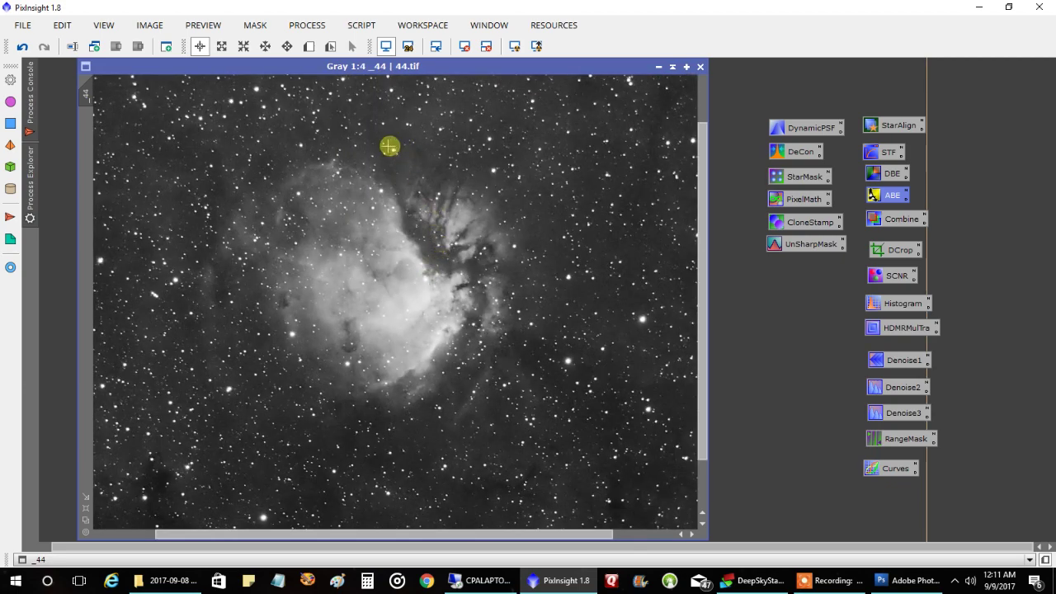
scroll(388, 147, "up", 2)
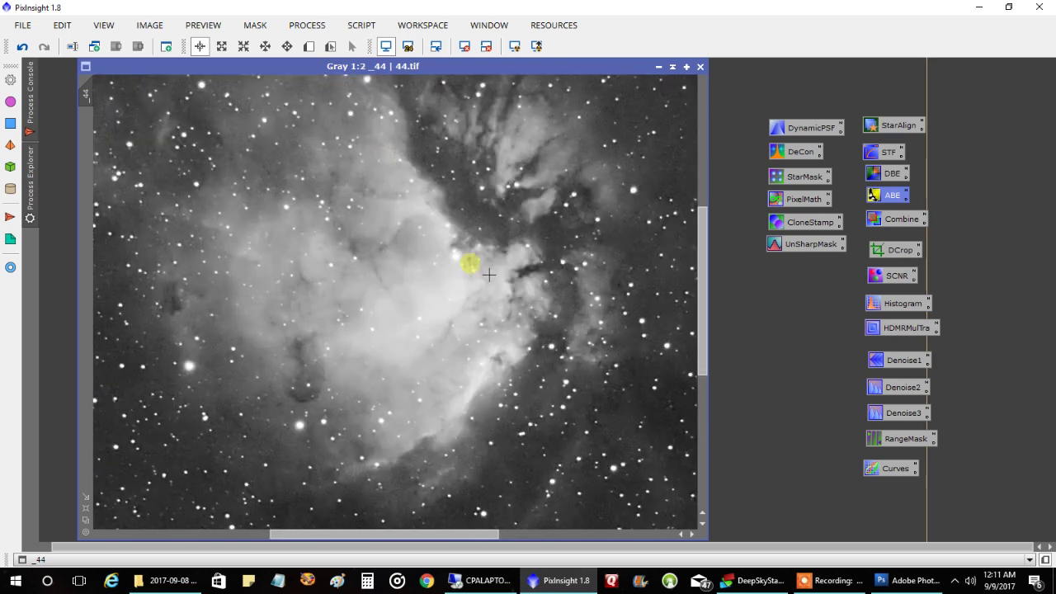
scroll(457, 234, "down", 2)
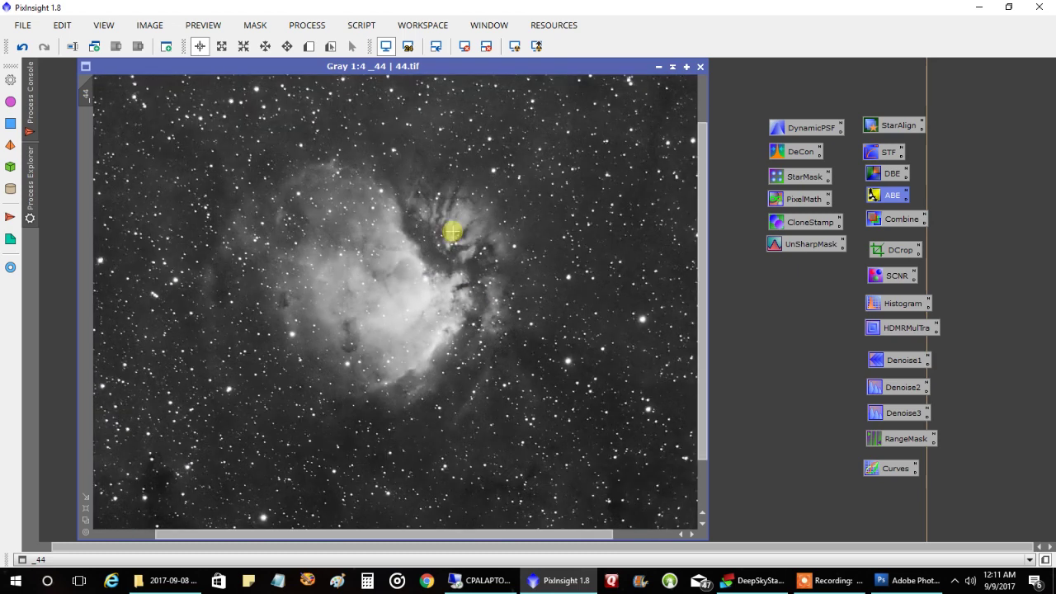
scroll(446, 211, "up", 2)
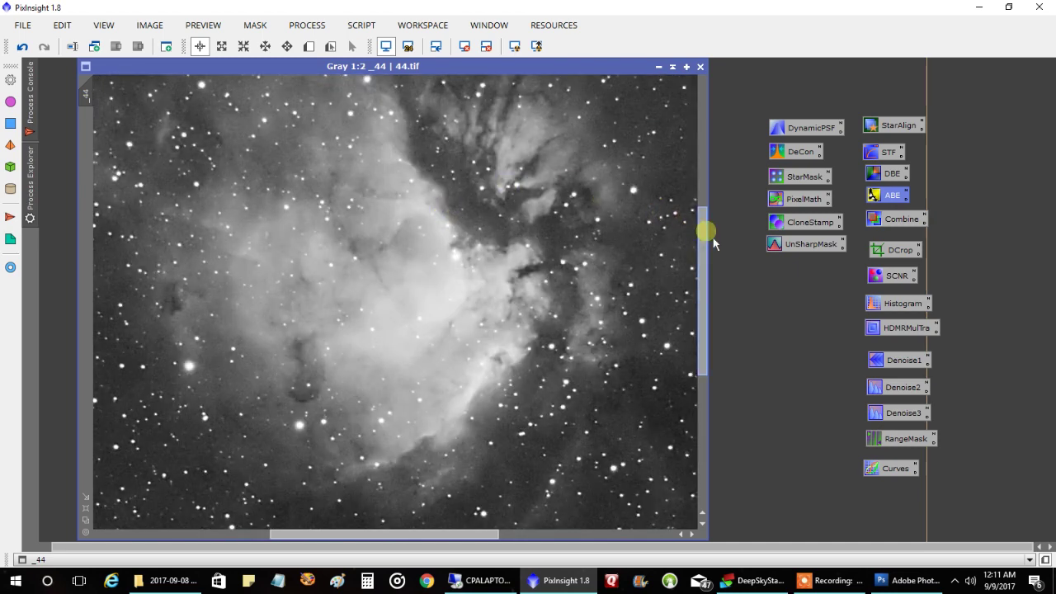
left_click_drag(713, 243, 680, 220)
scroll(536, 198, "down", 1)
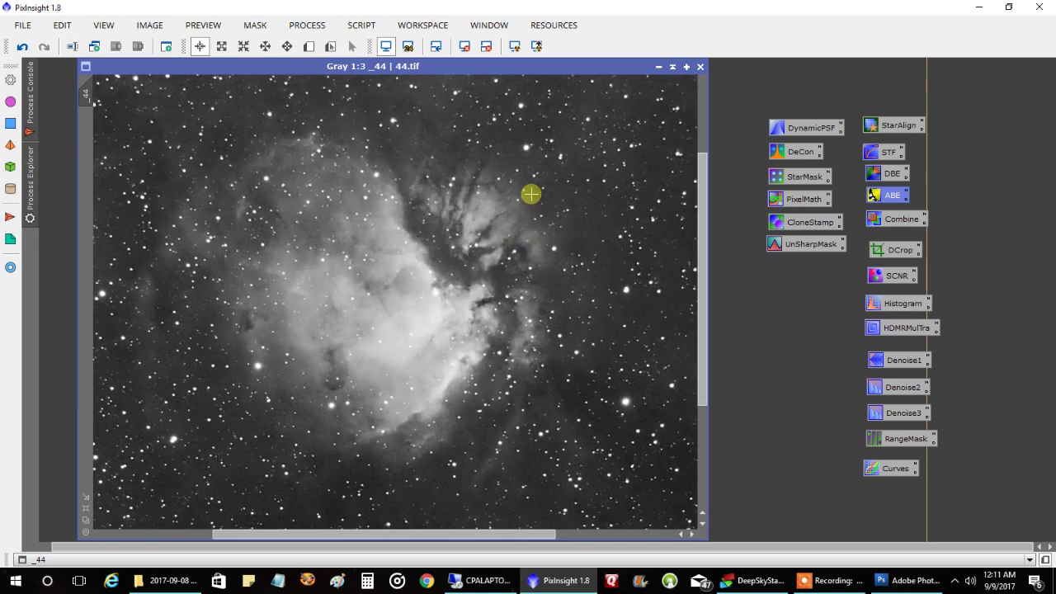
scroll(530, 194, "down", 1)
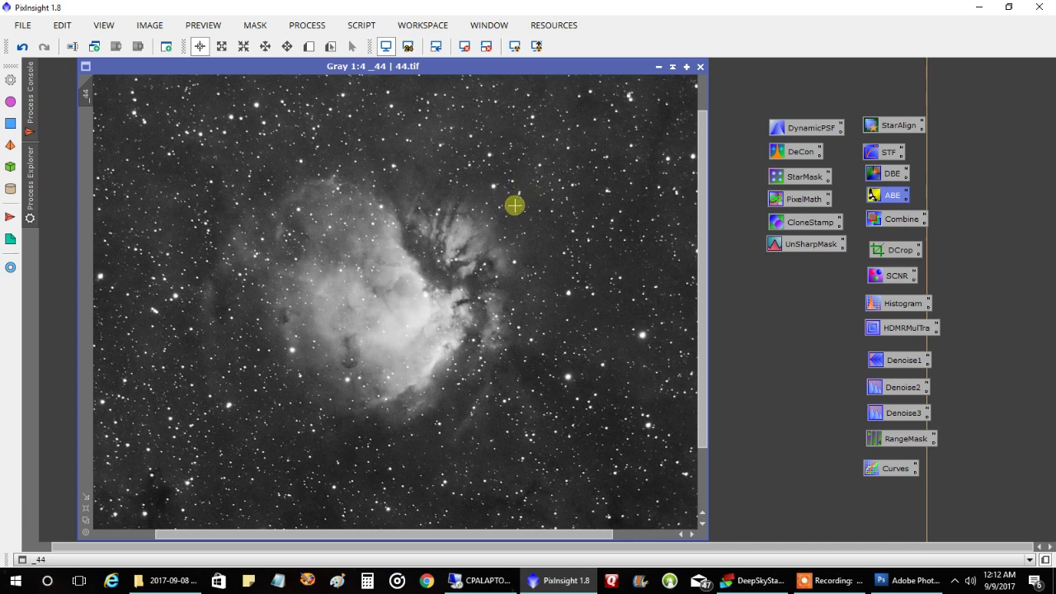
scroll(514, 202, "up", 1)
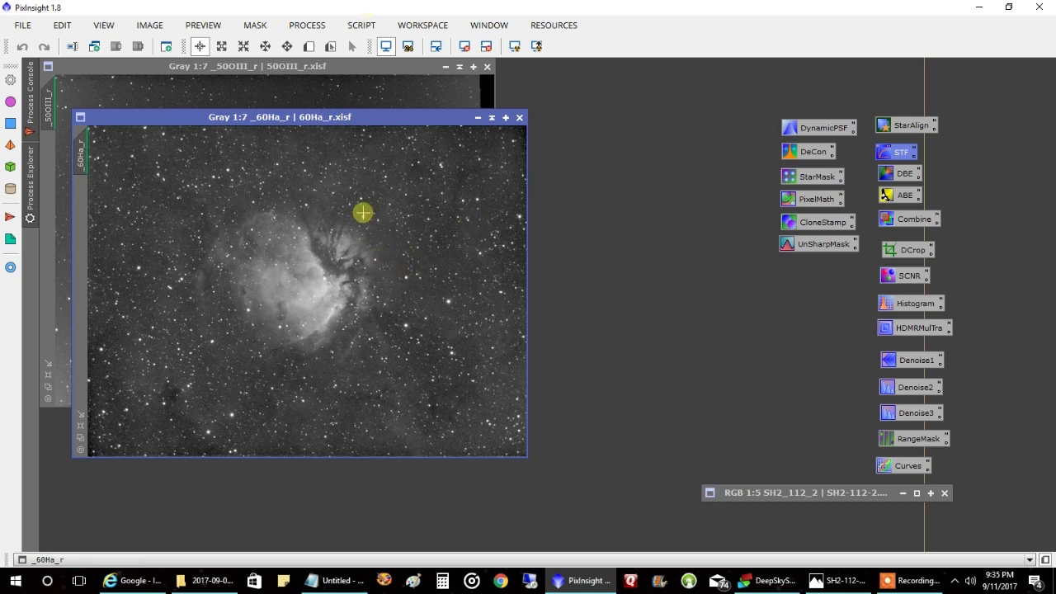
Step: Inspect the nebula detail in the 60Ha_r and 50OIII_r images, ending with the Ha image in front
scroll(233, 290, "up", 3)
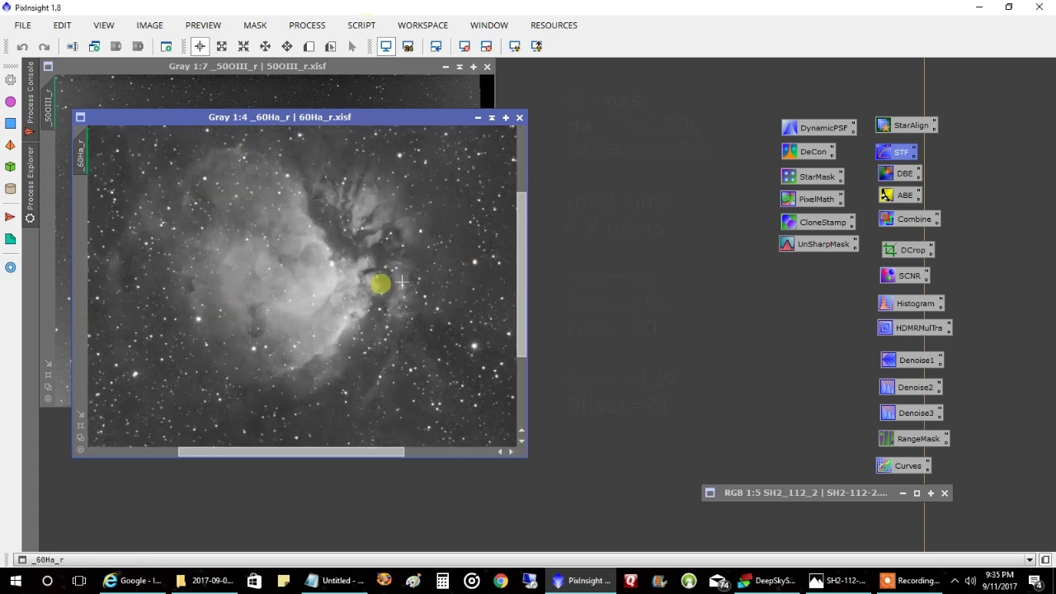
scroll(417, 251, "down", 1)
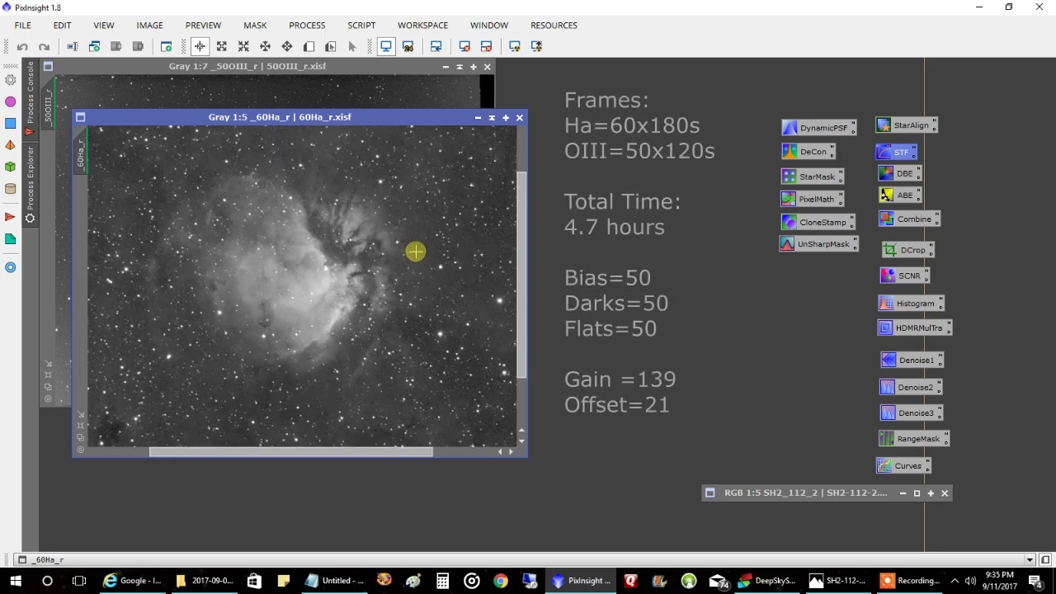
left_click(400, 101)
scroll(344, 178, "up", 4)
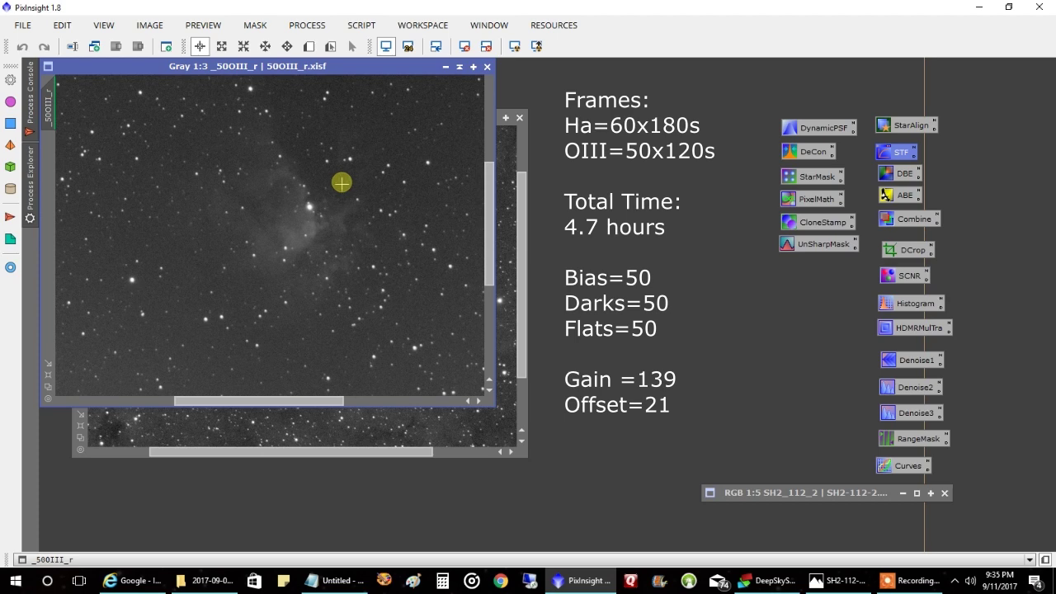
scroll(339, 200, "down", 2)
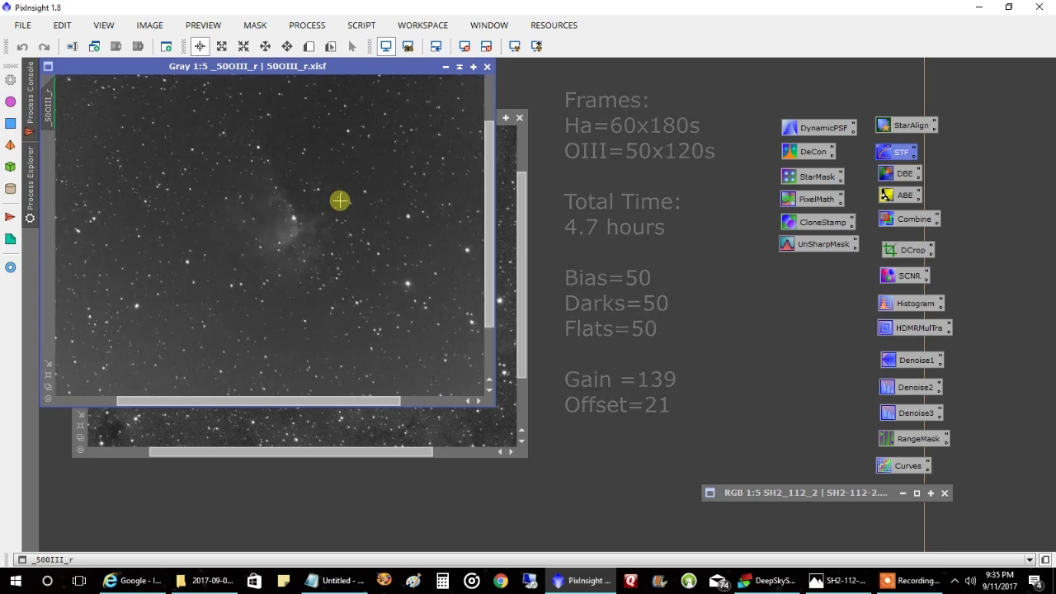
scroll(340, 201, "down", 2)
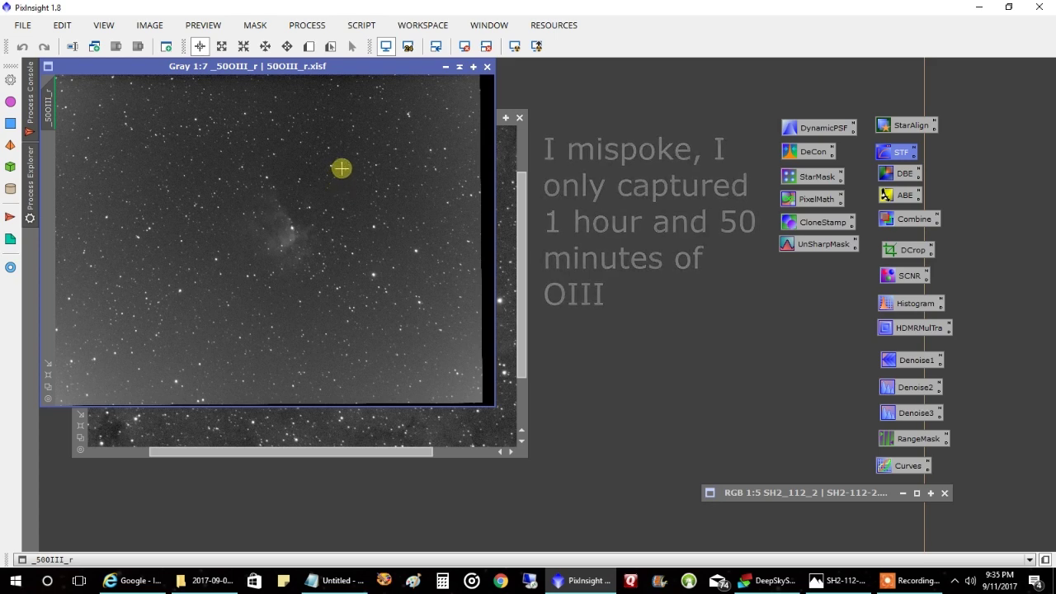
left_click(499, 167)
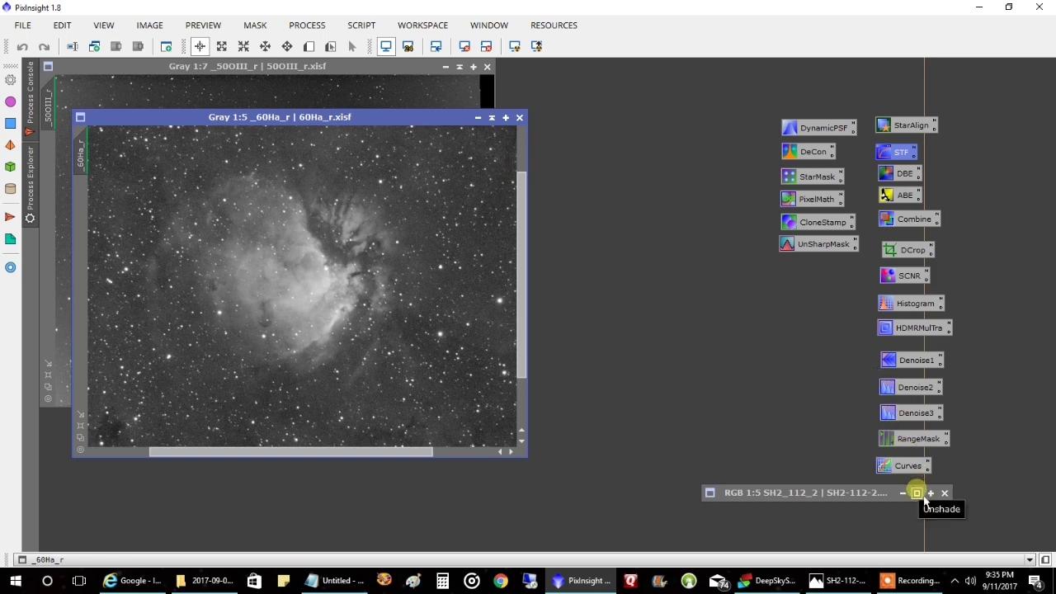
Step: Unshade the SH2-112-2.jpg colour image and place it beside the 60Ha_r image, slightly overlapping it
left_click(899, 494)
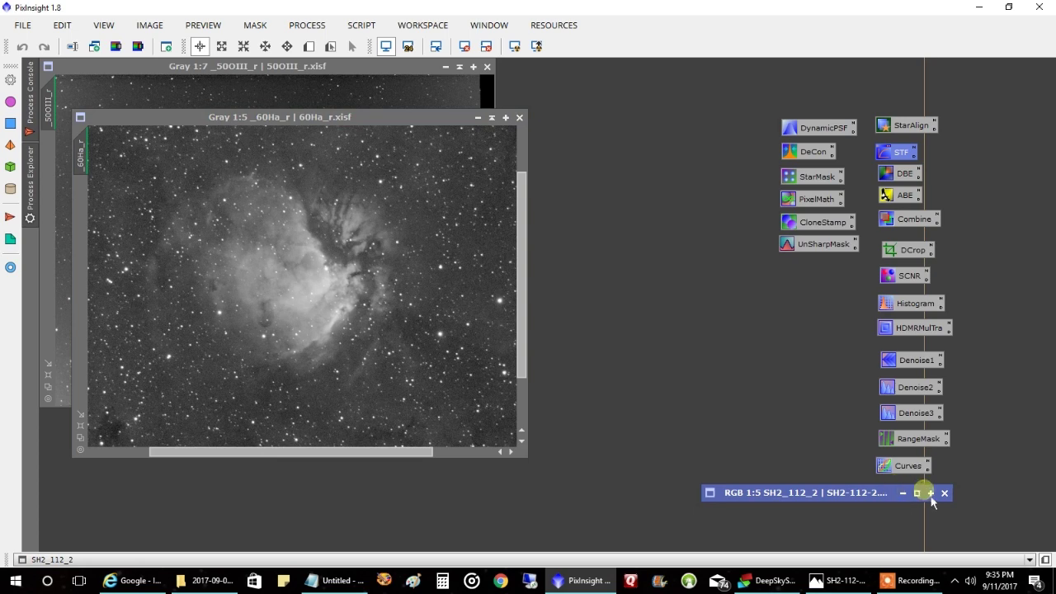
left_click(917, 493)
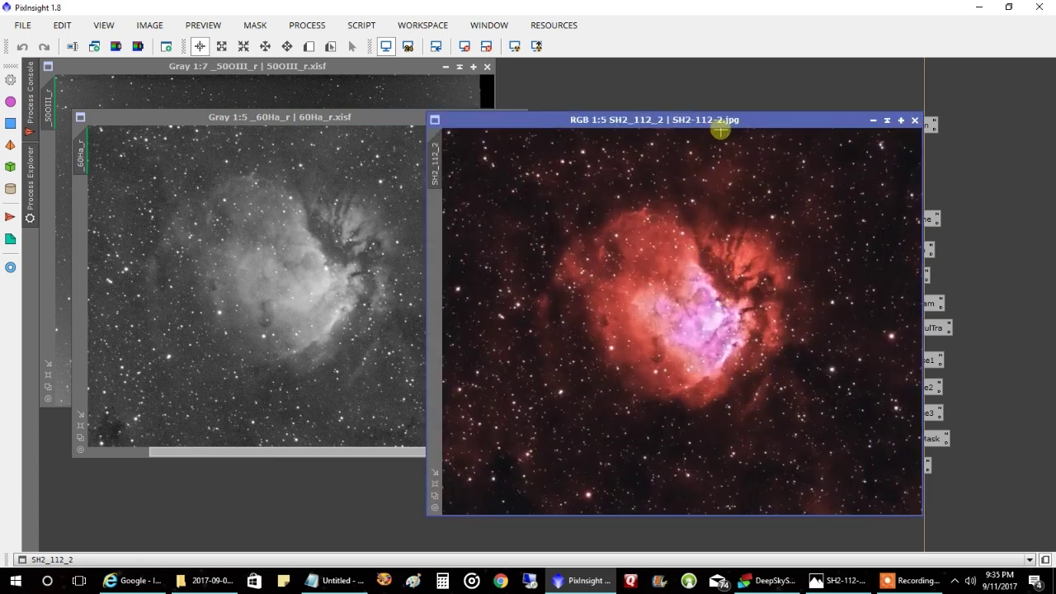
left_click_drag(738, 120, 799, 80)
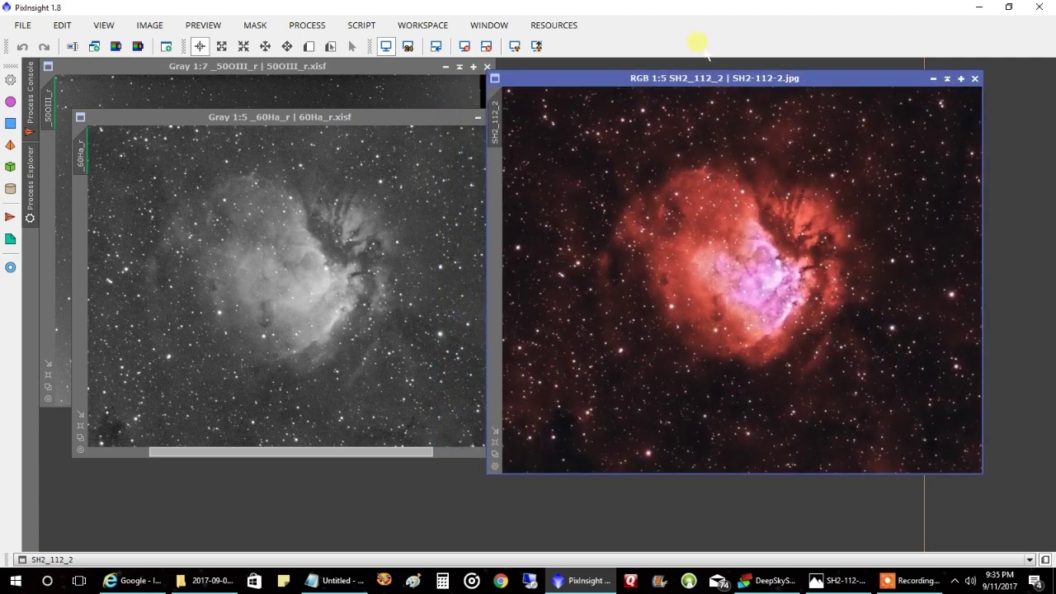
left_click_drag(690, 85, 648, 91)
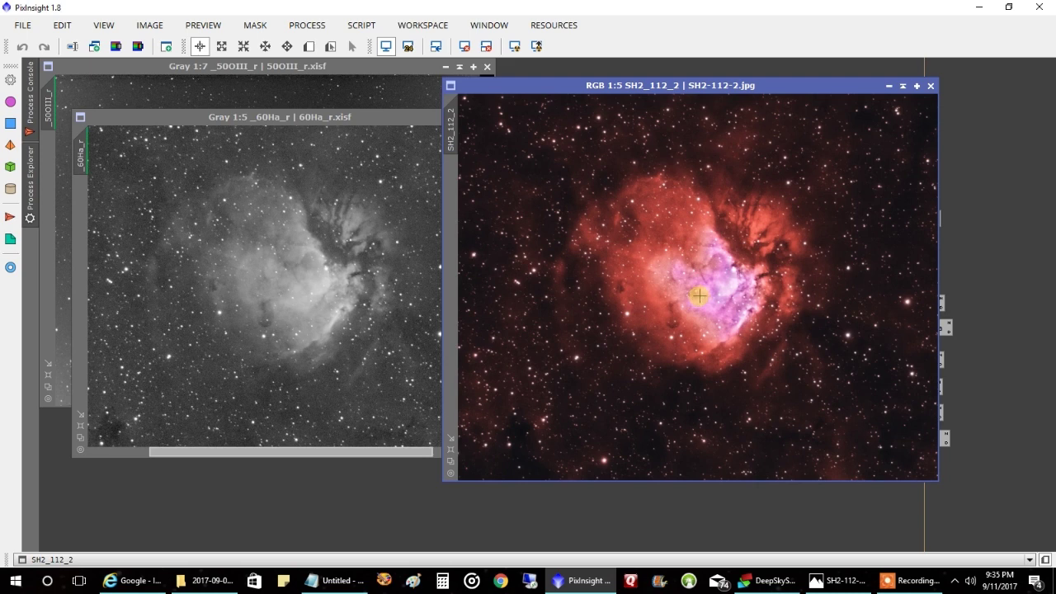
Step: Compare the nebula's core in the SH2-112-2.jpg colour image with the same region in 60Ha_r at 1:2
scroll(771, 348, "up", 3)
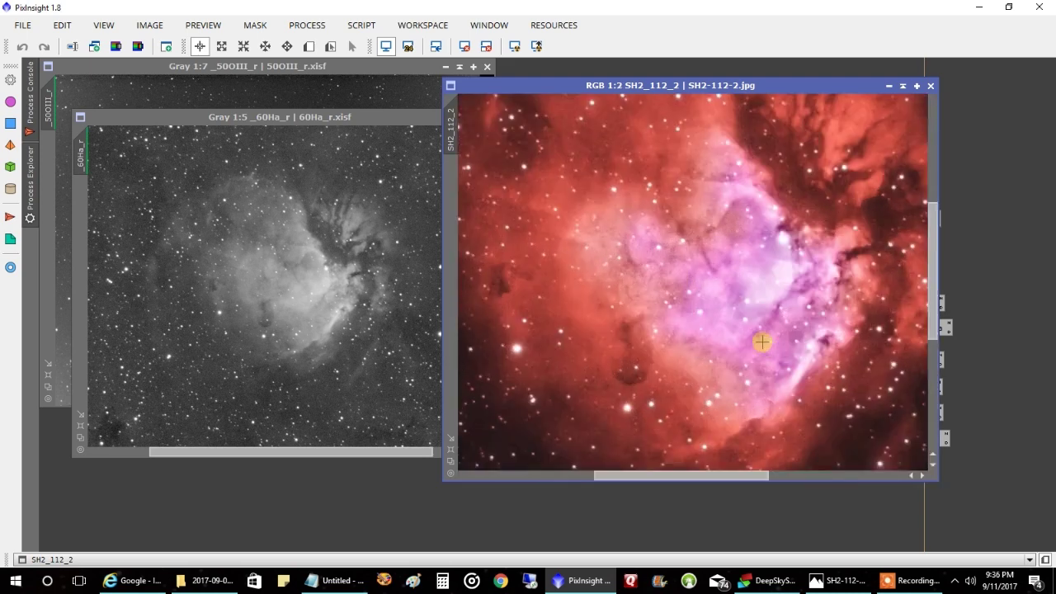
left_click(299, 307)
scroll(299, 307, "up", 1)
scroll(299, 307, "up", 2)
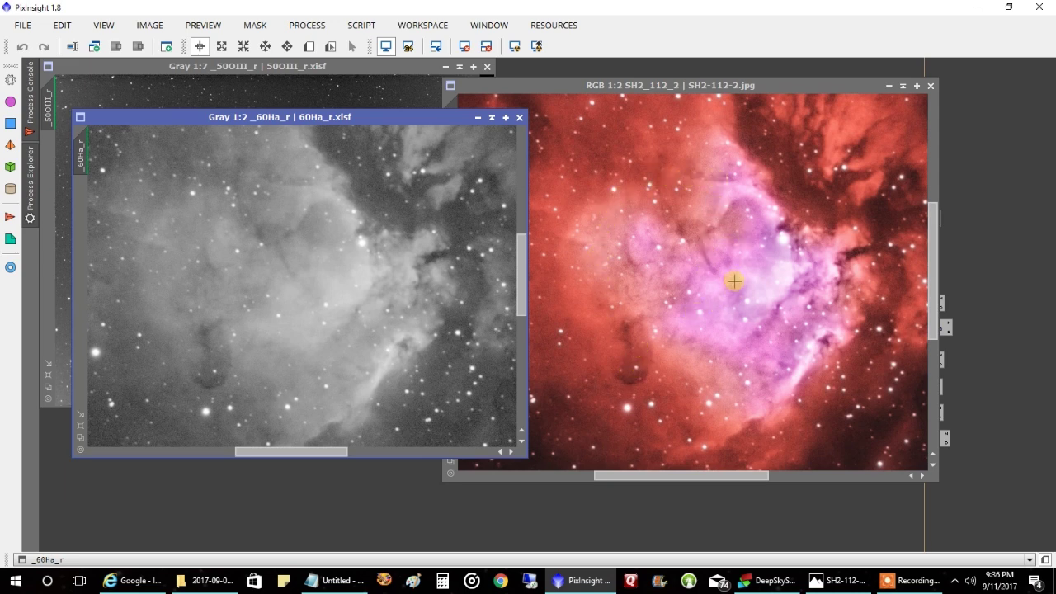
left_click(735, 279)
scroll(736, 272, "down", 1)
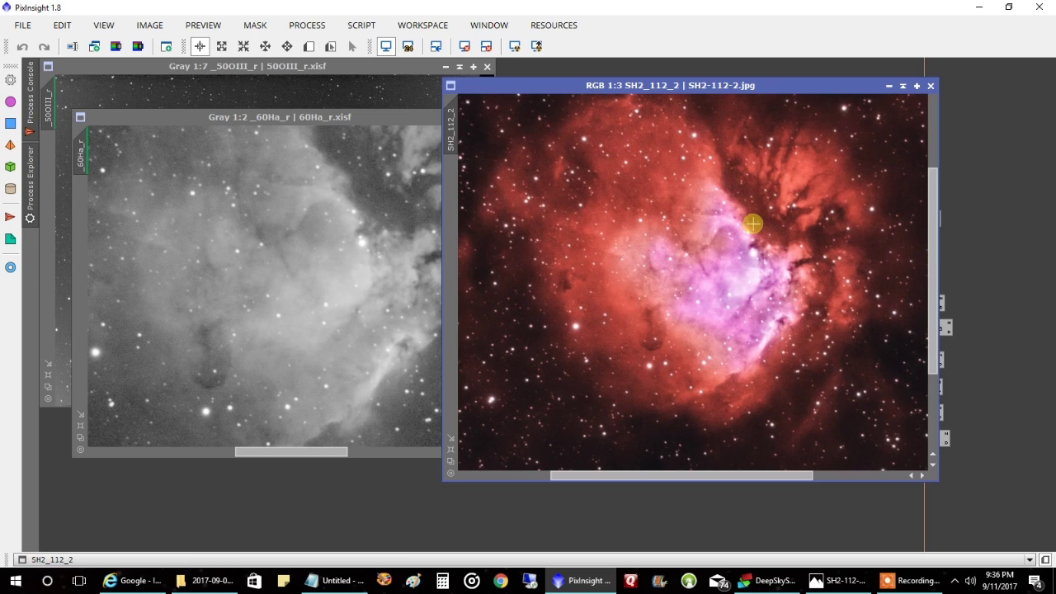
Step: Show the desktop to view the nebula wallpaper, and return to PixInsight to view the whole colour image
left_click(1053, 581)
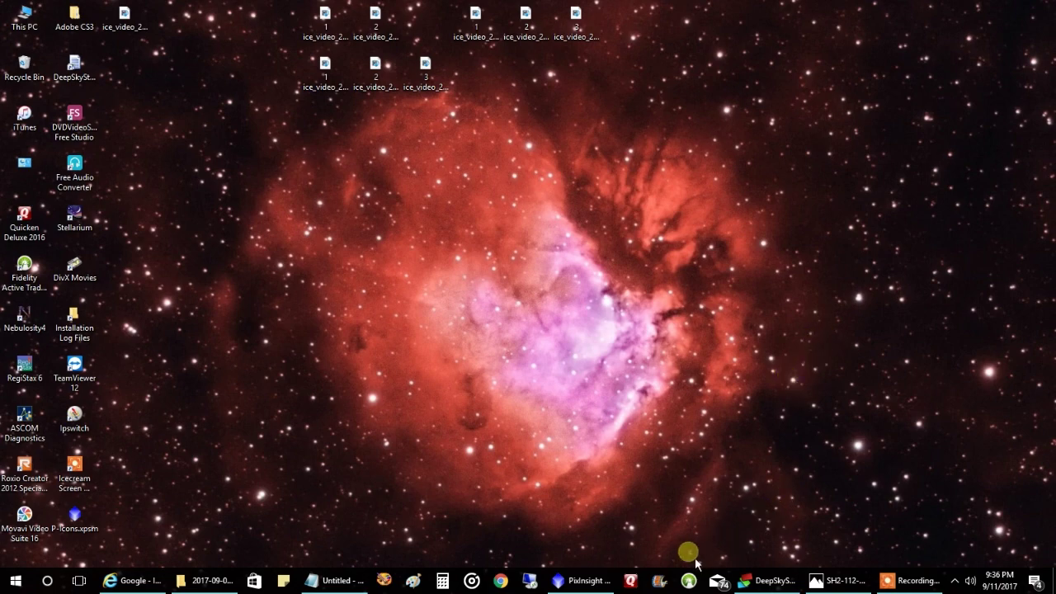
left_click(587, 581)
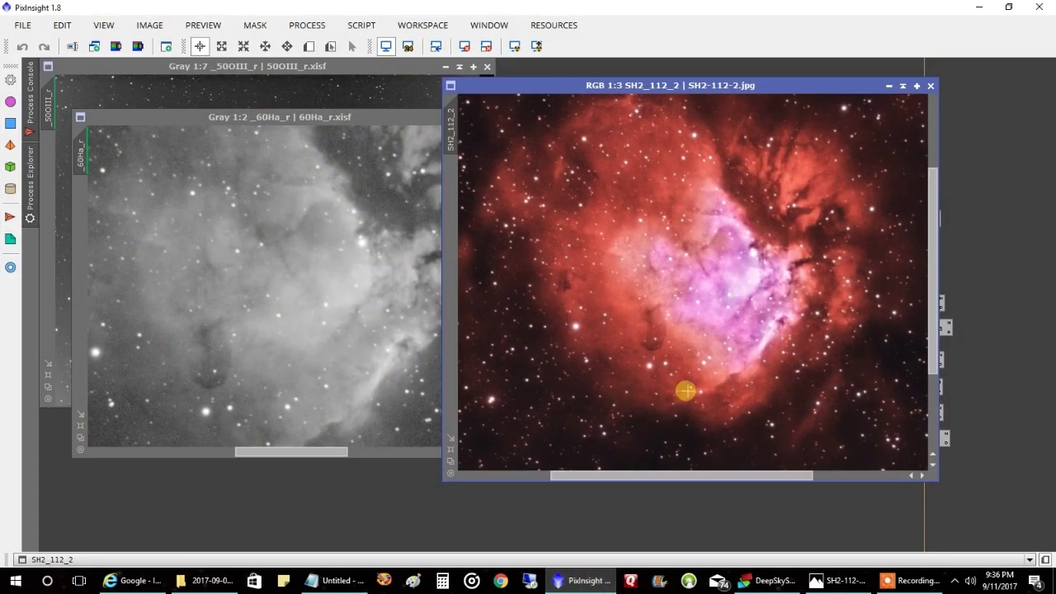
scroll(686, 391, "down", 2)
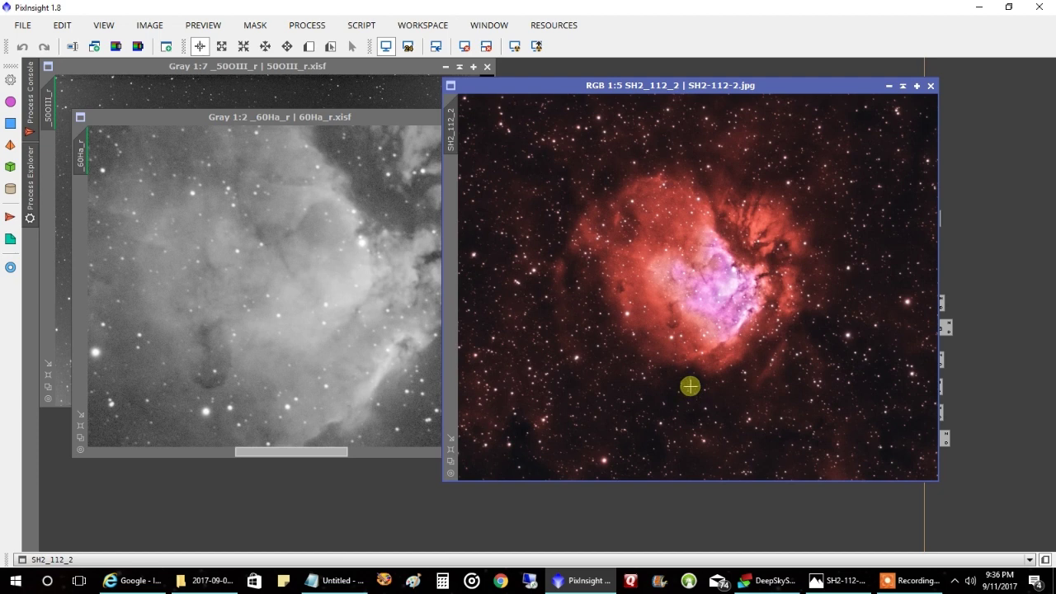